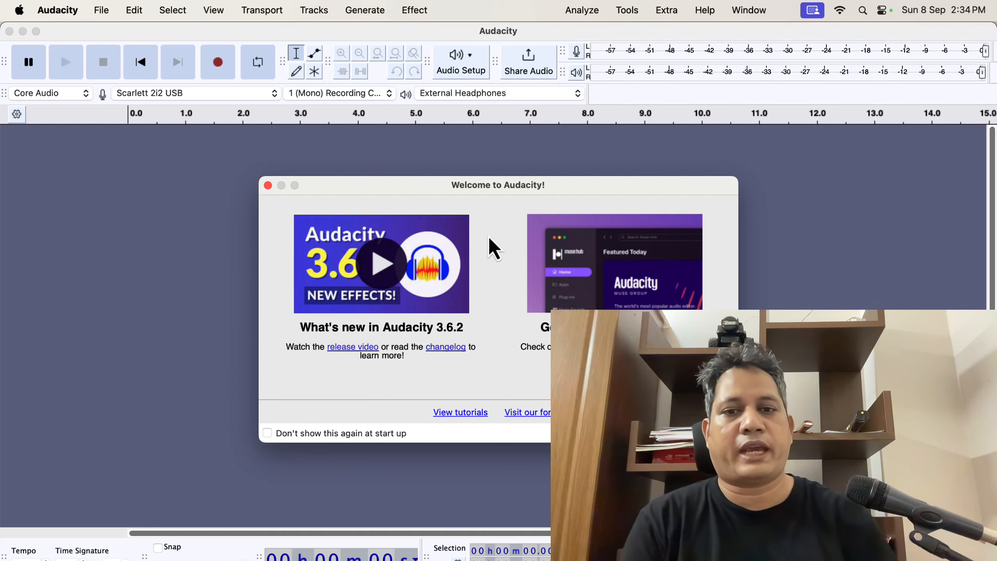
Close the welcome window and open the recent audio sample "The New Law of Attraction".
{"action": "left_click", "coordinate": [711, 432]}
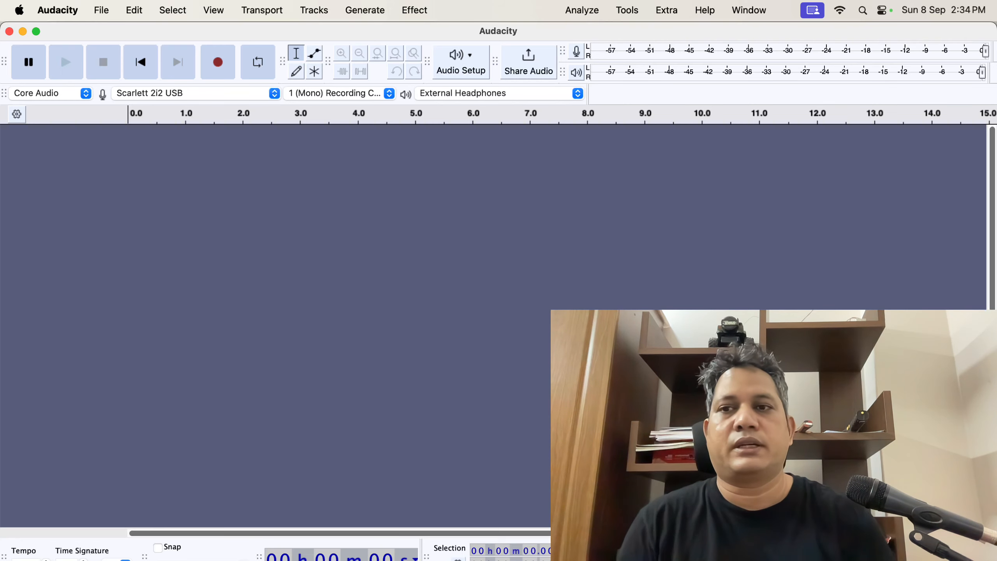
{"action": "left_click", "coordinate": [100, 11]}
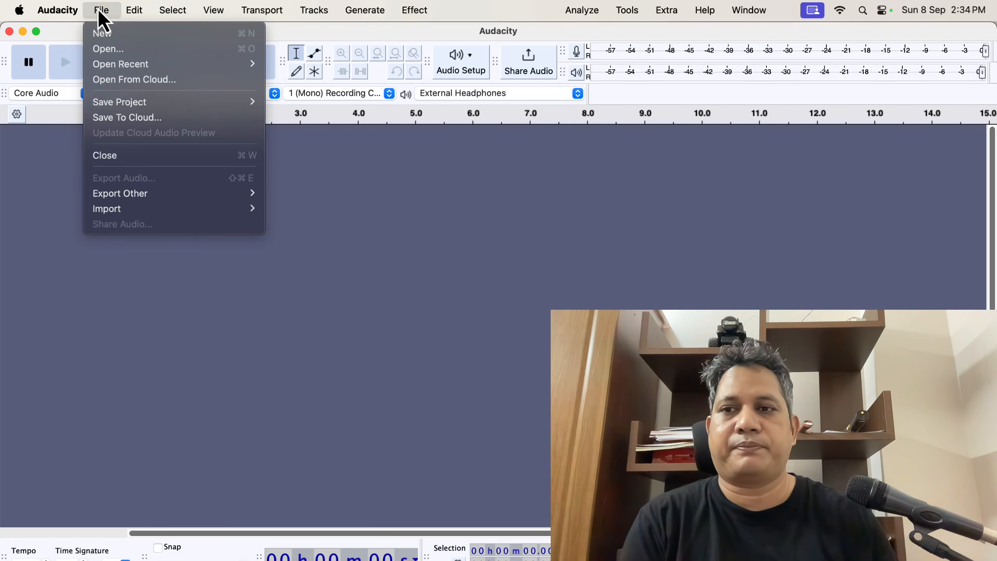
{"action": "mouse_move", "coordinate": [119, 63]}
{"action": "left_click", "coordinate": [305, 81]}
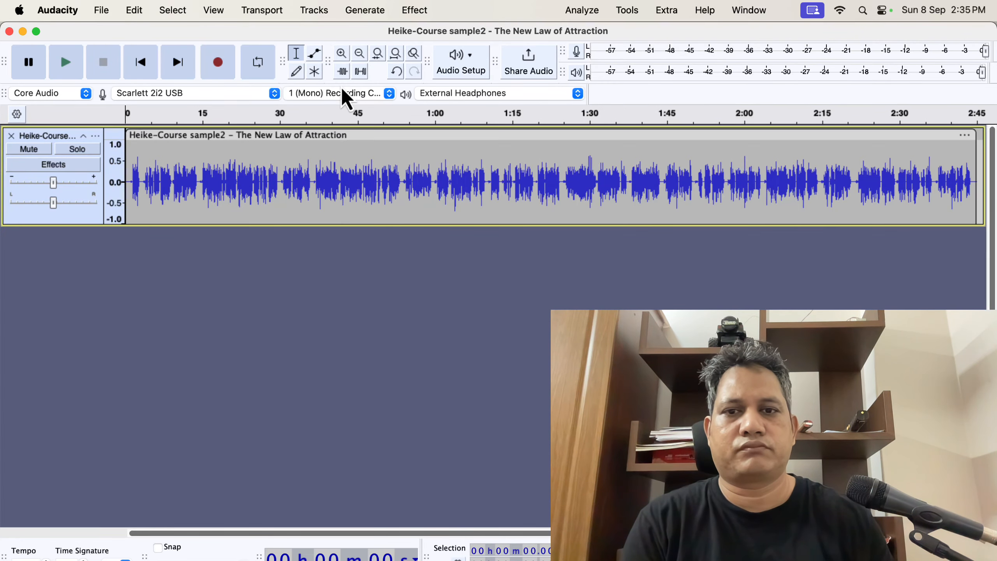
Open the Legacy Compressor to review its settings, and close it without applying.
{"action": "left_click", "coordinate": [415, 11]}
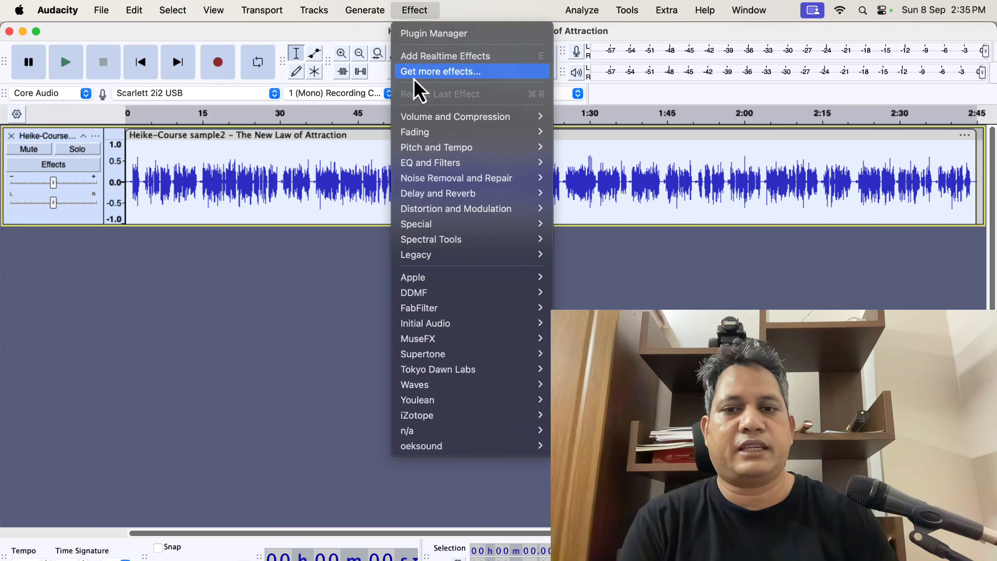
{"action": "mouse_move", "coordinate": [438, 261]}
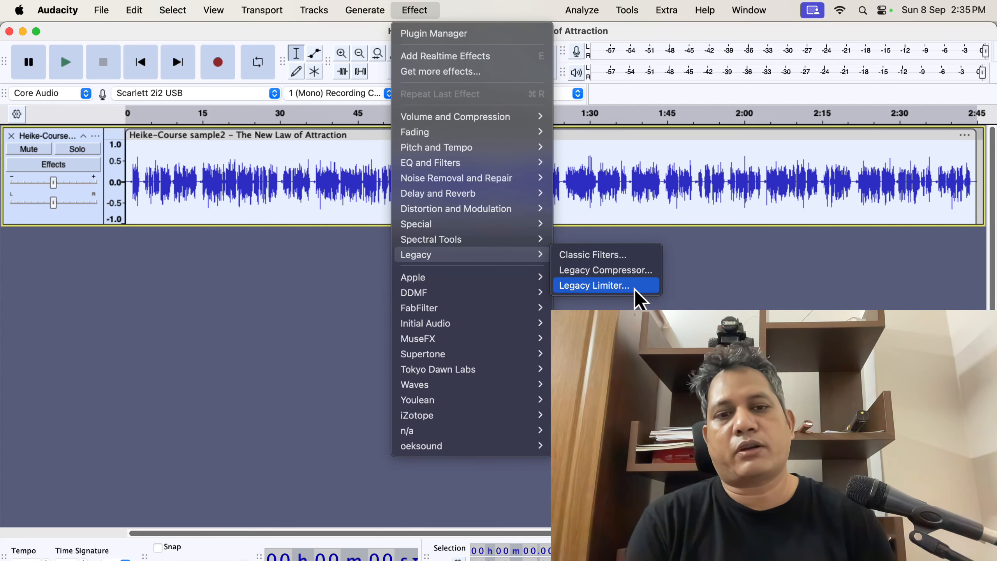
{"action": "left_click", "coordinate": [633, 274]}
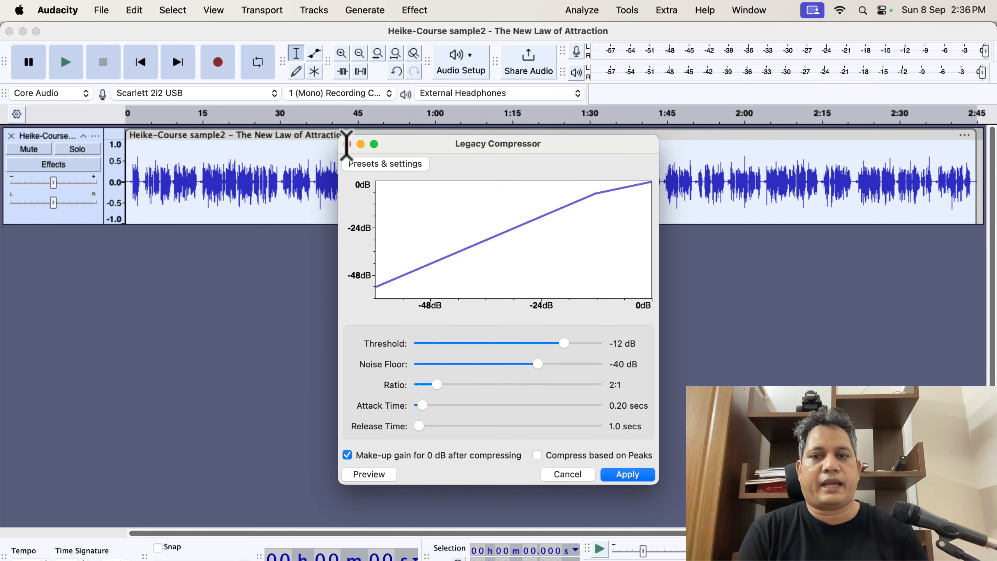
{"action": "left_click", "coordinate": [347, 146]}
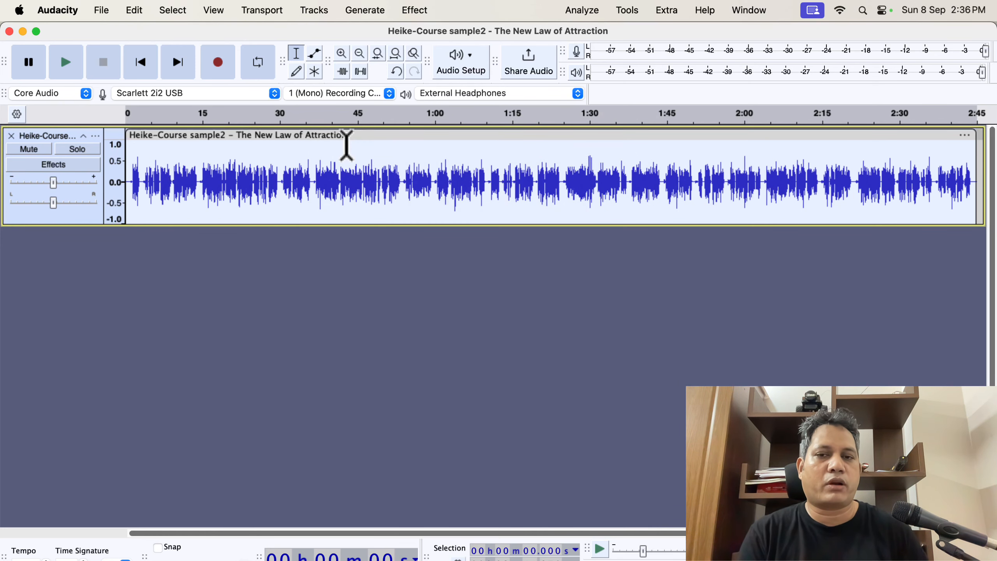
Apply the new Compressor effect to the whole track with the Defaults factory preset.
{"action": "left_click", "coordinate": [416, 11]}
{"action": "mouse_move", "coordinate": [455, 118]}
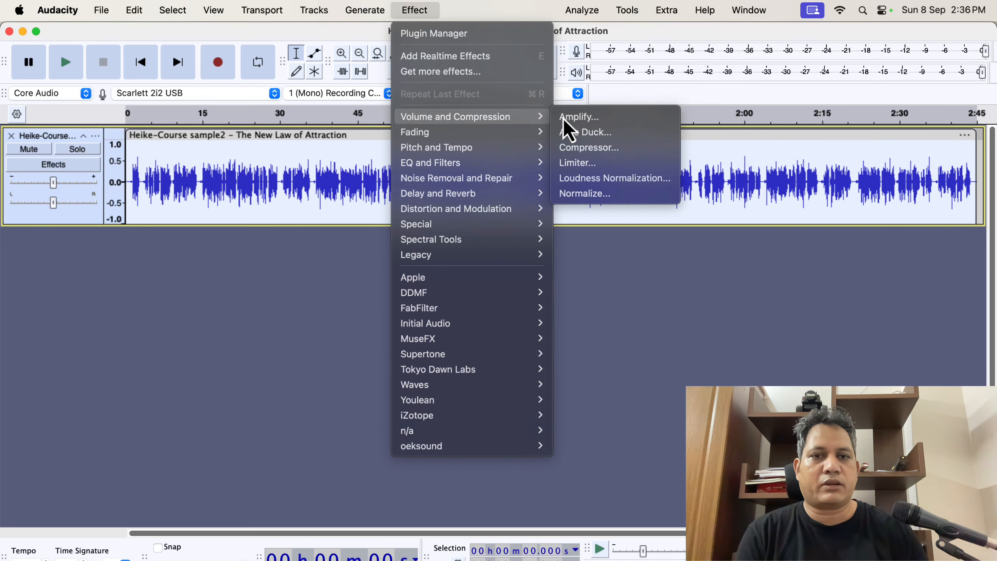
{"action": "left_click", "coordinate": [614, 155]}
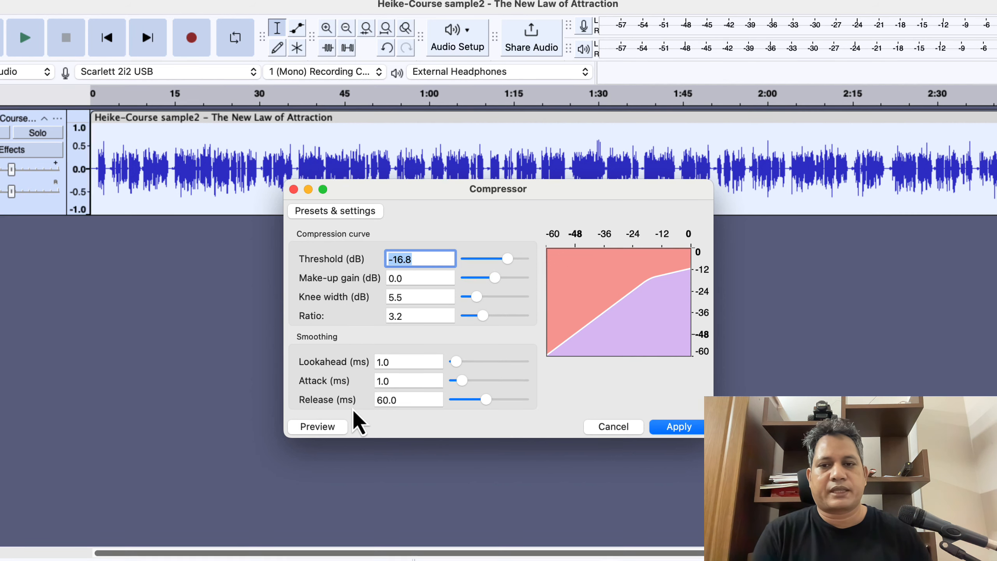
{"action": "left_click", "coordinate": [354, 211]}
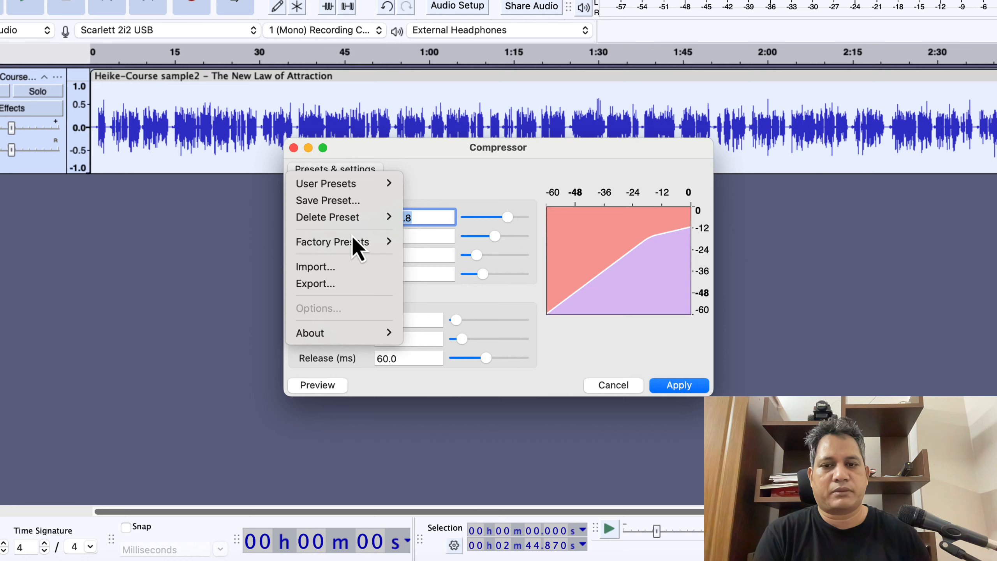
{"action": "mouse_move", "coordinate": [351, 241]}
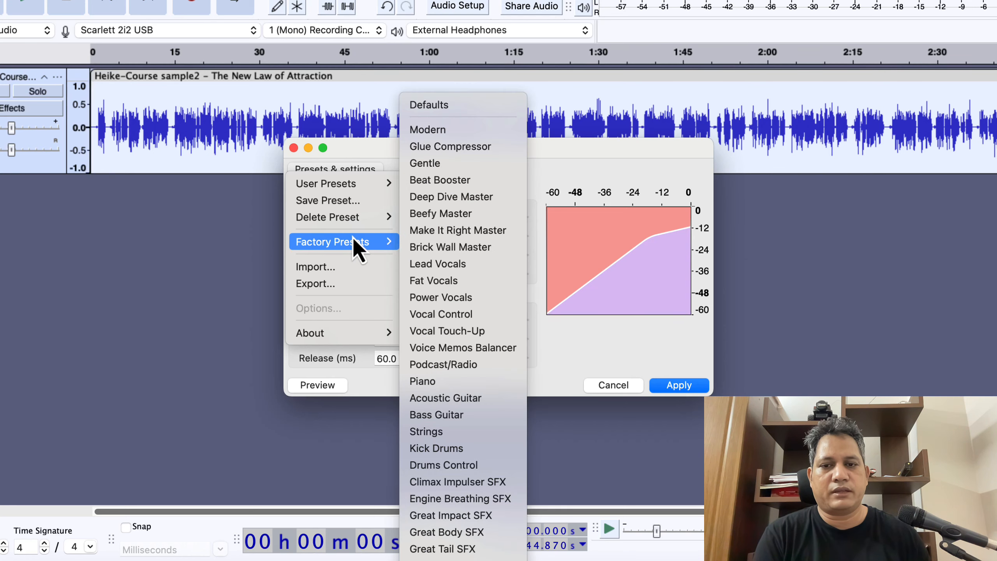
{"action": "left_click", "coordinate": [521, 107]}
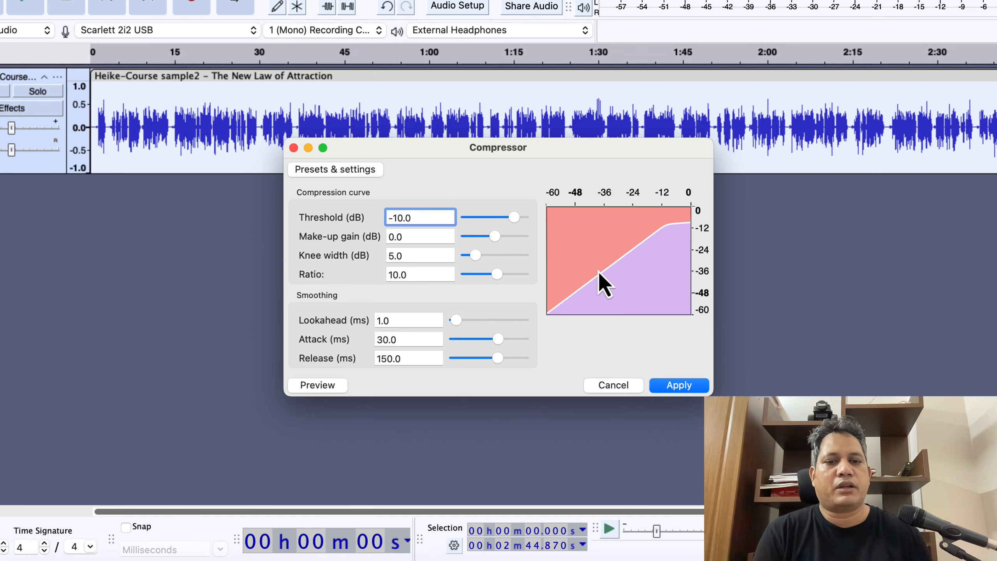
{"action": "left_click", "coordinate": [695, 384]}
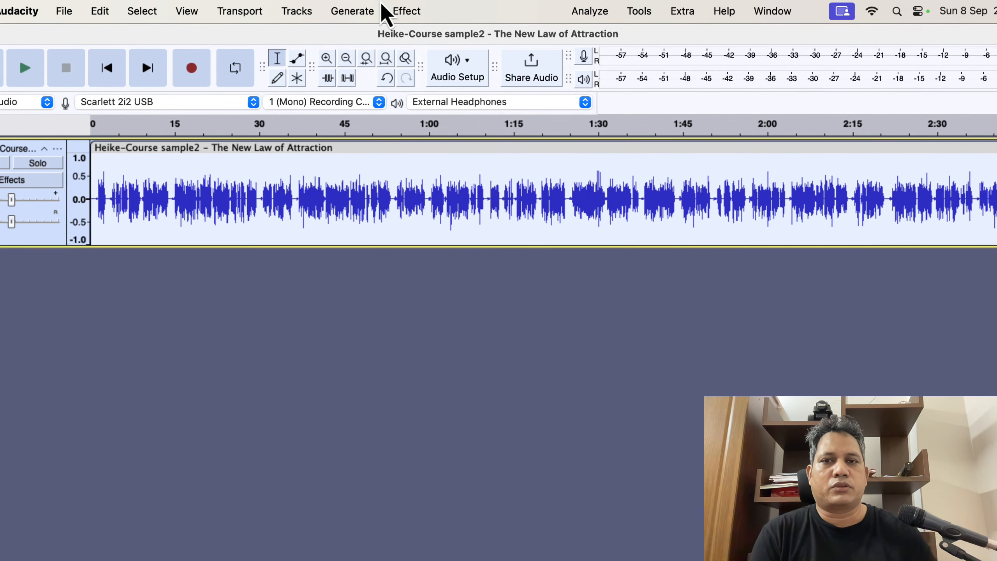
Open the Compressor effect for the track again and load the Lead Vocals factory preset.
{"action": "left_click", "coordinate": [396, 11]}
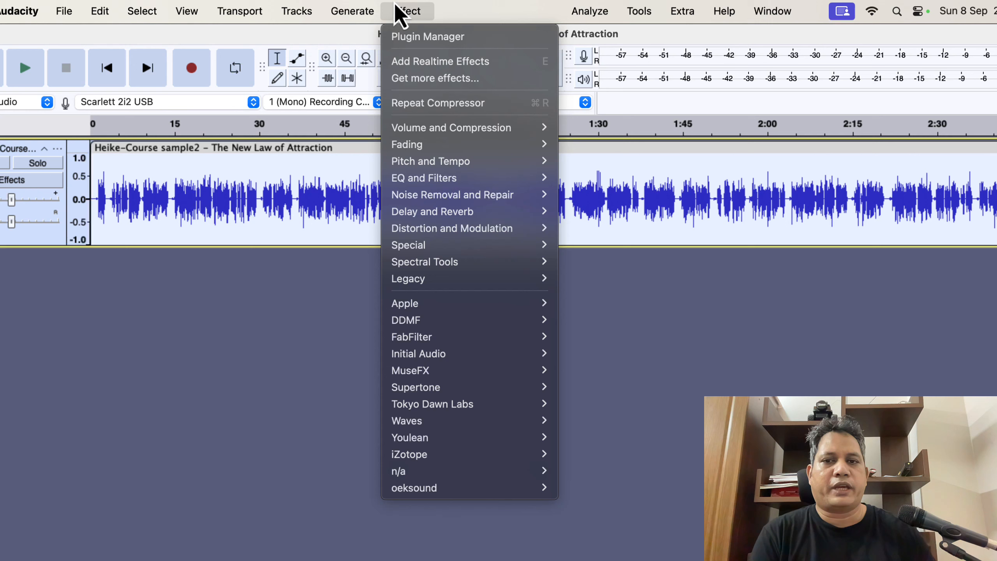
{"action": "mouse_move", "coordinate": [458, 130]}
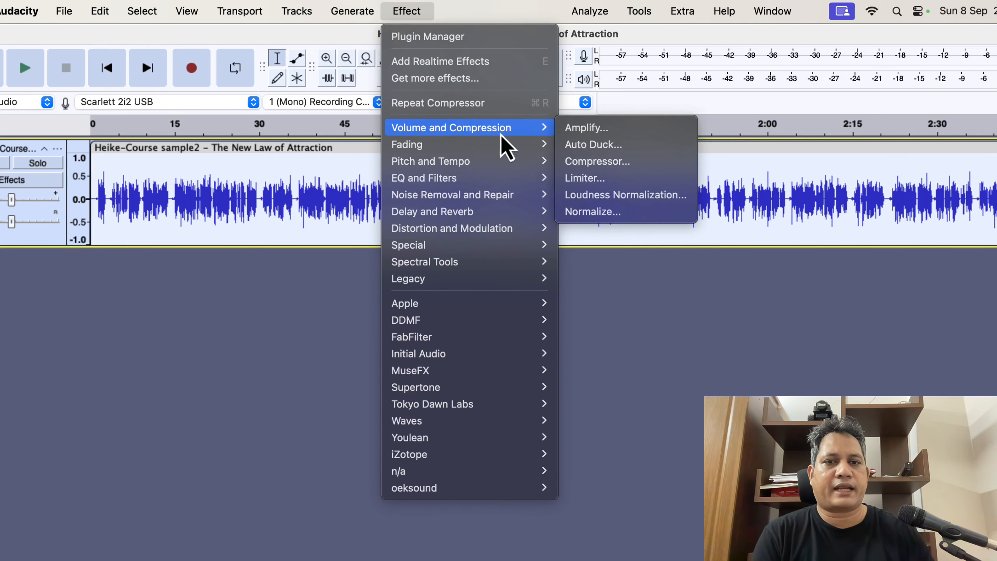
{"action": "left_click", "coordinate": [599, 163]}
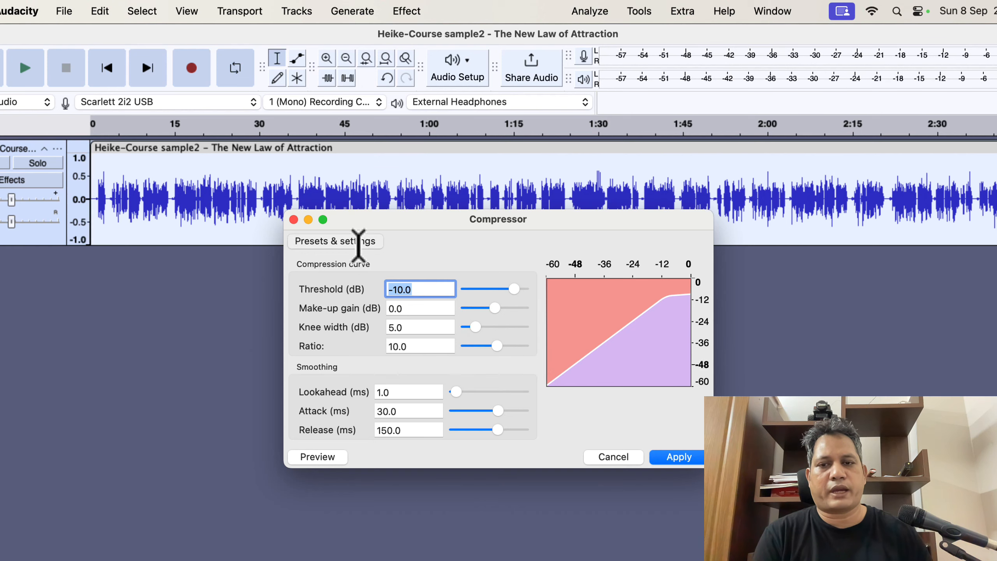
{"action": "left_click", "coordinate": [362, 241]}
{"action": "mouse_move", "coordinate": [371, 318]}
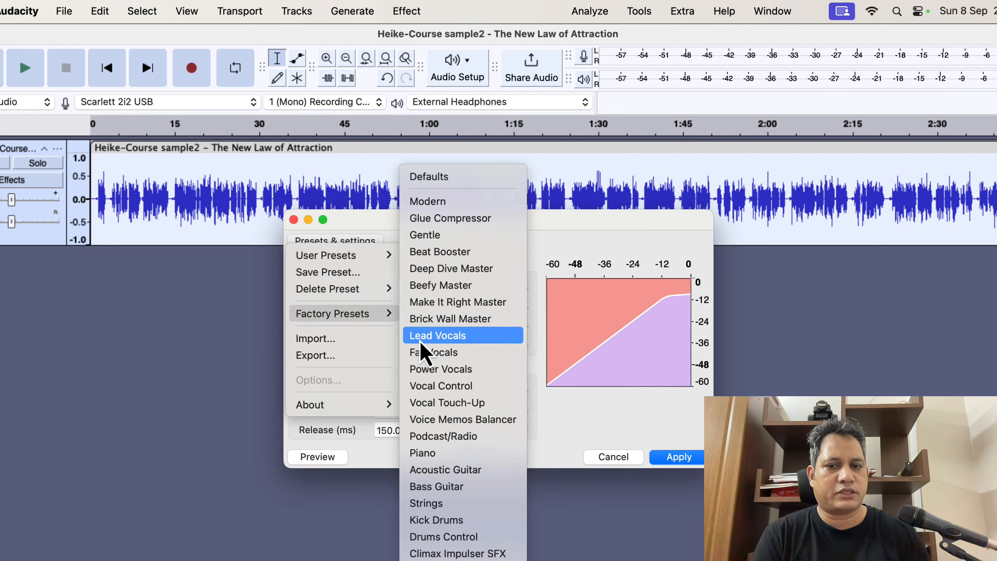
{"action": "left_click", "coordinate": [481, 337]}
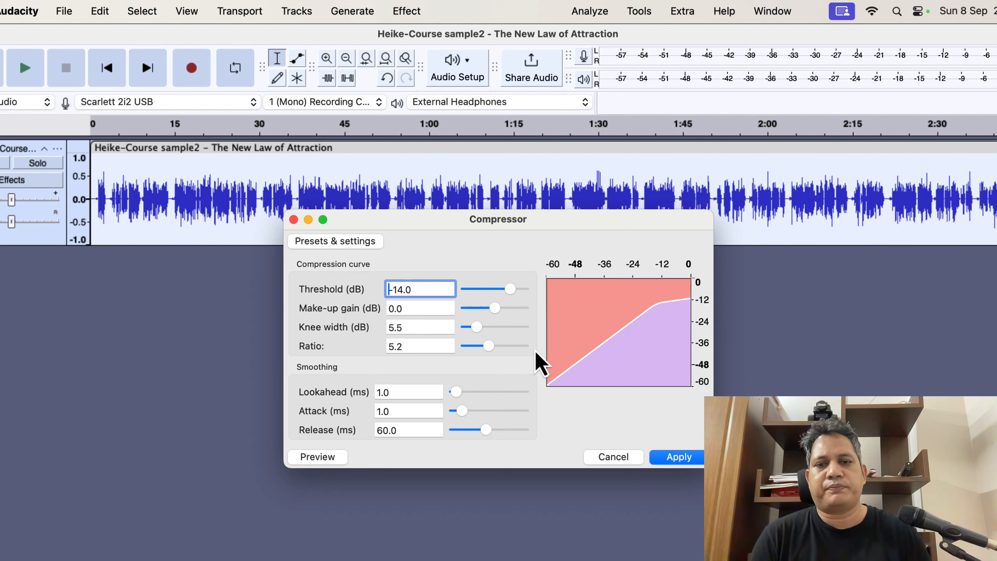
Set the Compressor's threshold to -22.4 dB and its ratio to 3.0, and apply the effect to the track.
{"action": "left_click_drag", "start_coordinate": [509, 290], "coordinate": [505, 291]}
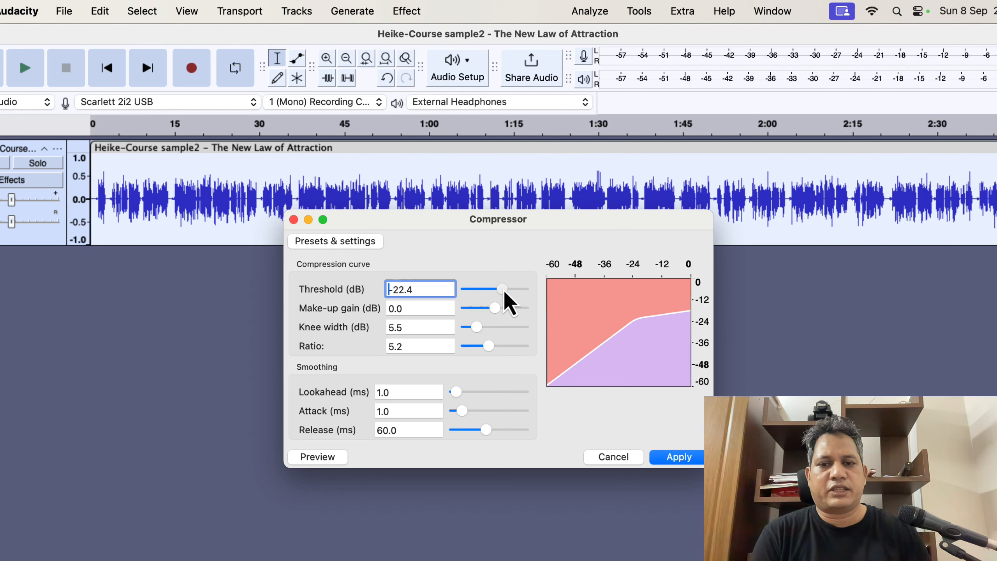
{"action": "left_click_drag", "start_coordinate": [488, 346], "coordinate": [481, 347]}
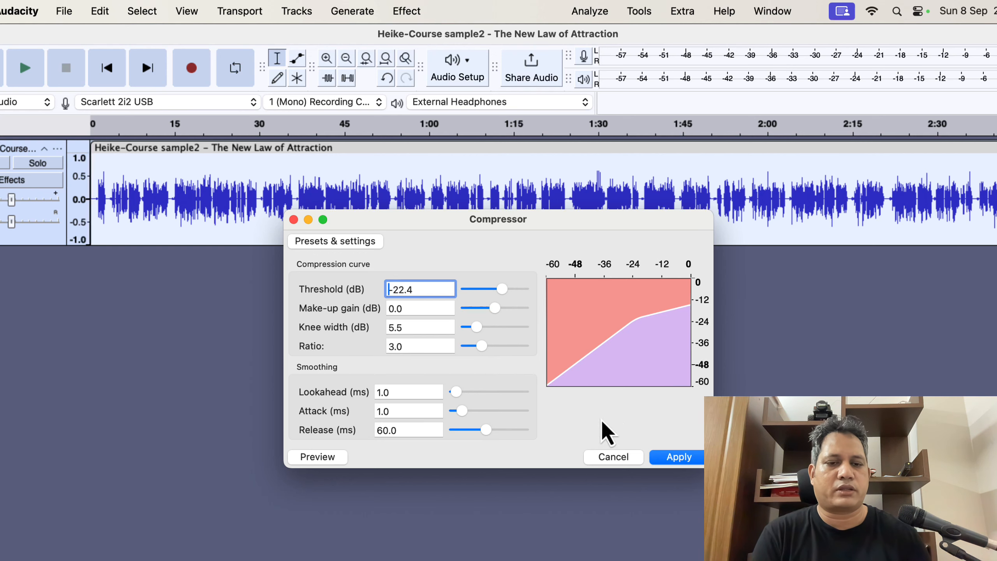
{"action": "left_click", "coordinate": [672, 458]}
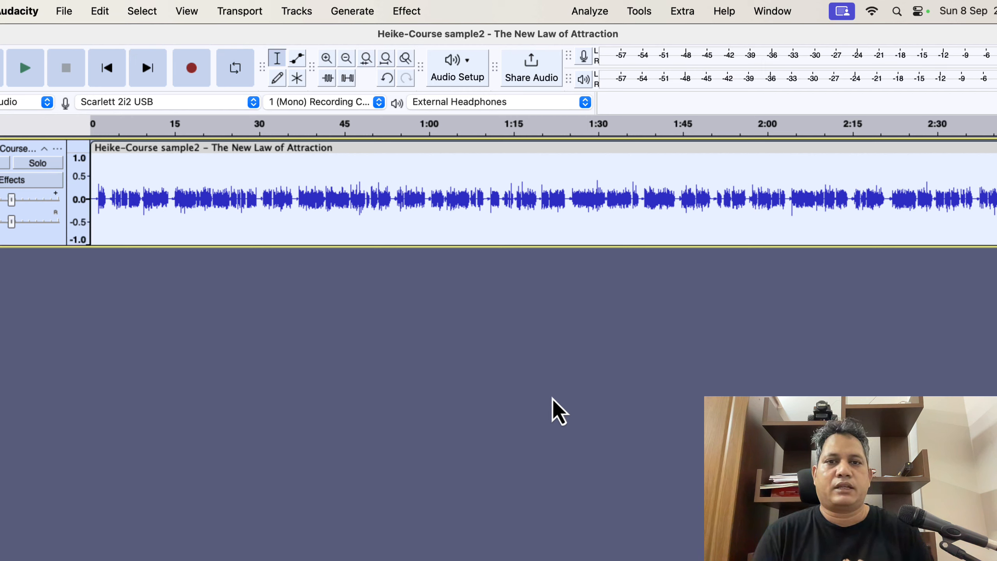
Open the Limiter effect to review its settings, and close it without applying.
{"action": "left_click", "coordinate": [410, 11]}
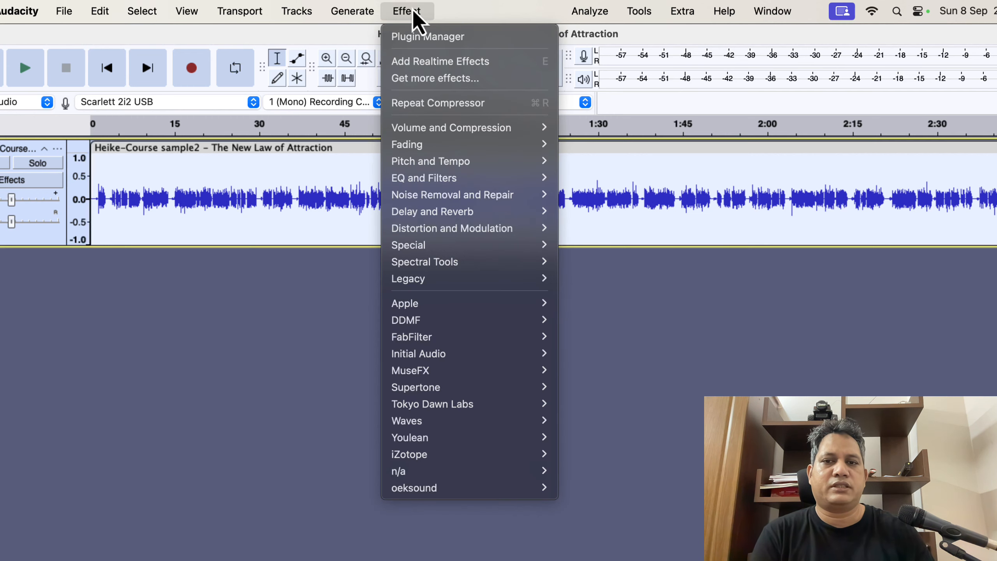
{"action": "mouse_move", "coordinate": [465, 130]}
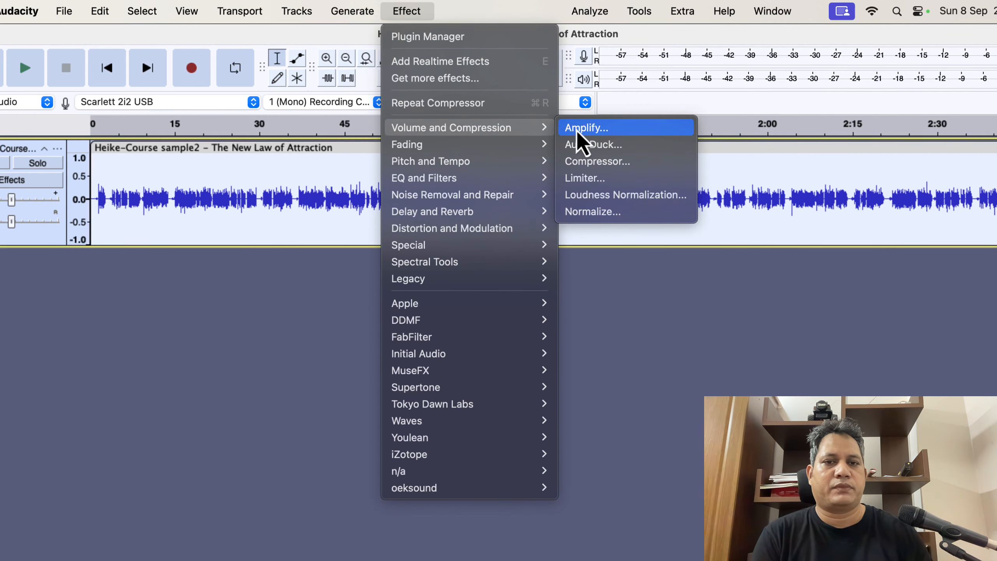
{"action": "left_click", "coordinate": [581, 179]}
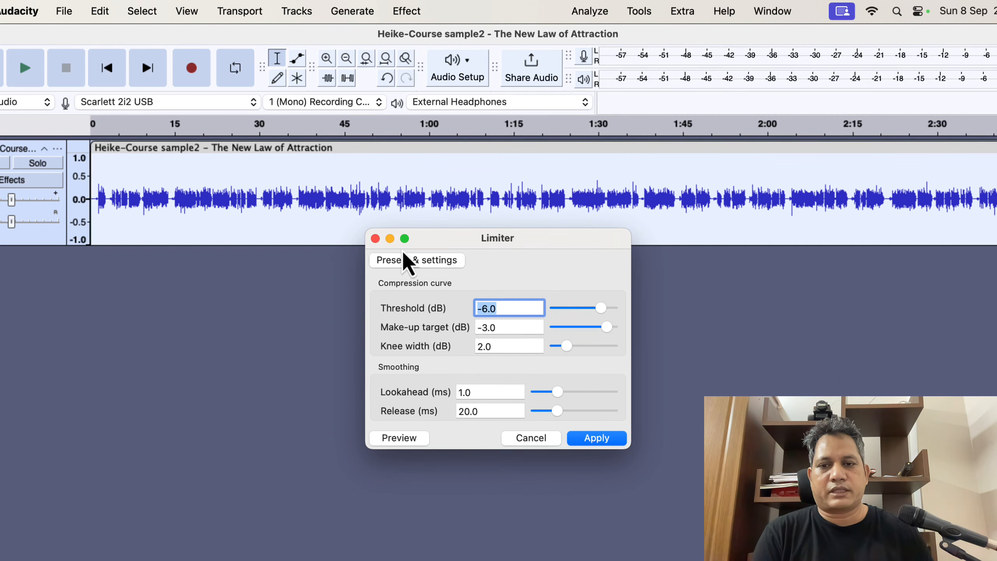
{"action": "left_click", "coordinate": [375, 238]}
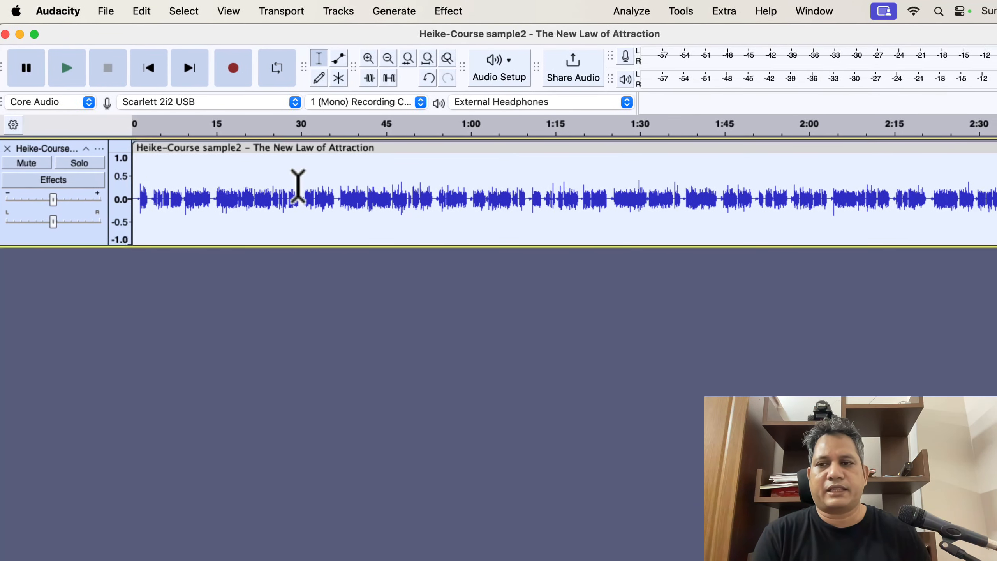
Show the track's realtime effects and check which effect types can be added to the master effects.
{"action": "left_click", "coordinate": [75, 180]}
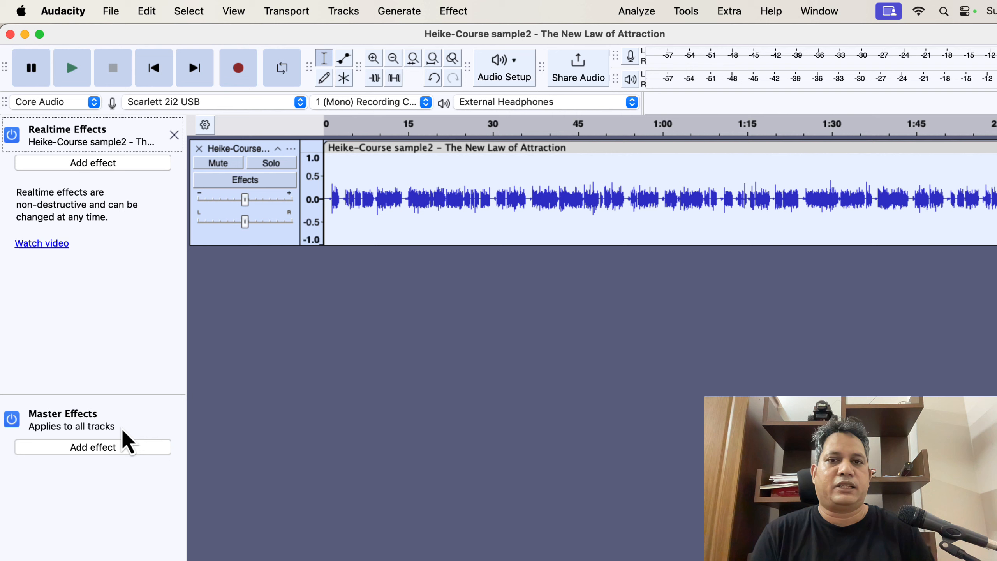
{"action": "left_click", "coordinate": [108, 450]}
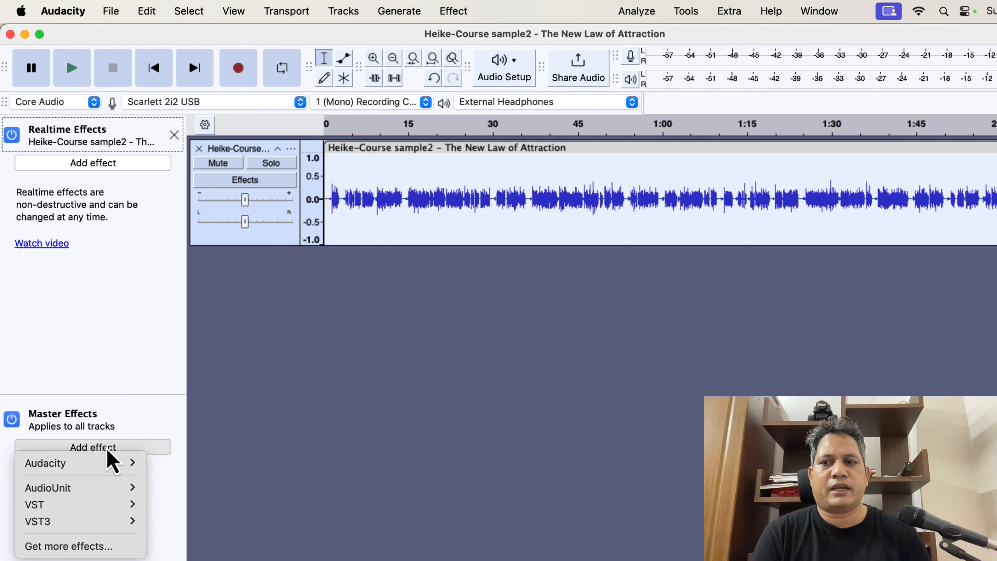
{"action": "left_click", "coordinate": [118, 169]}
Add Audacity's Compressor as a realtime effect on the track, review its settings, and close its window.
{"action": "left_click", "coordinate": [117, 169]}
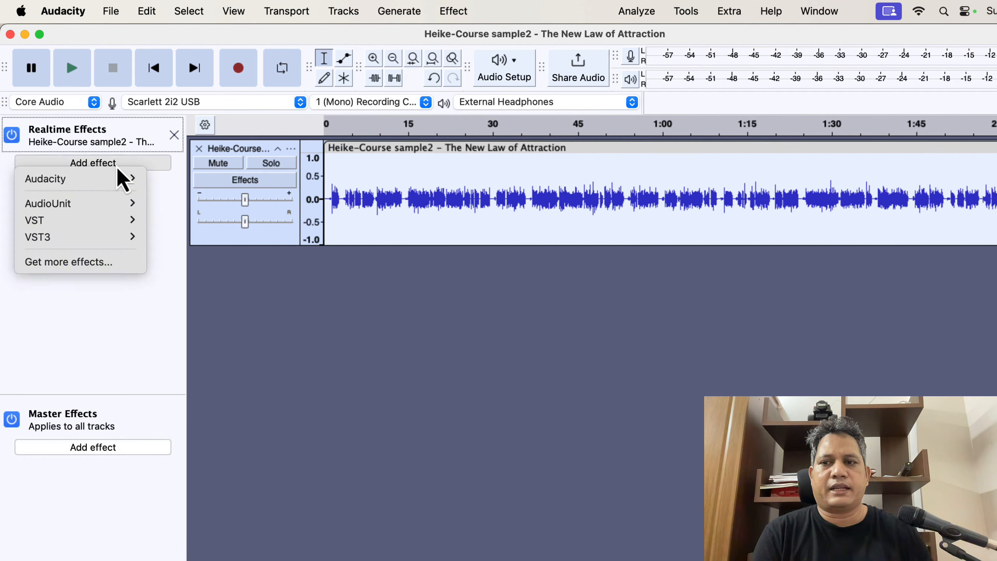
{"action": "mouse_move", "coordinate": [117, 179]}
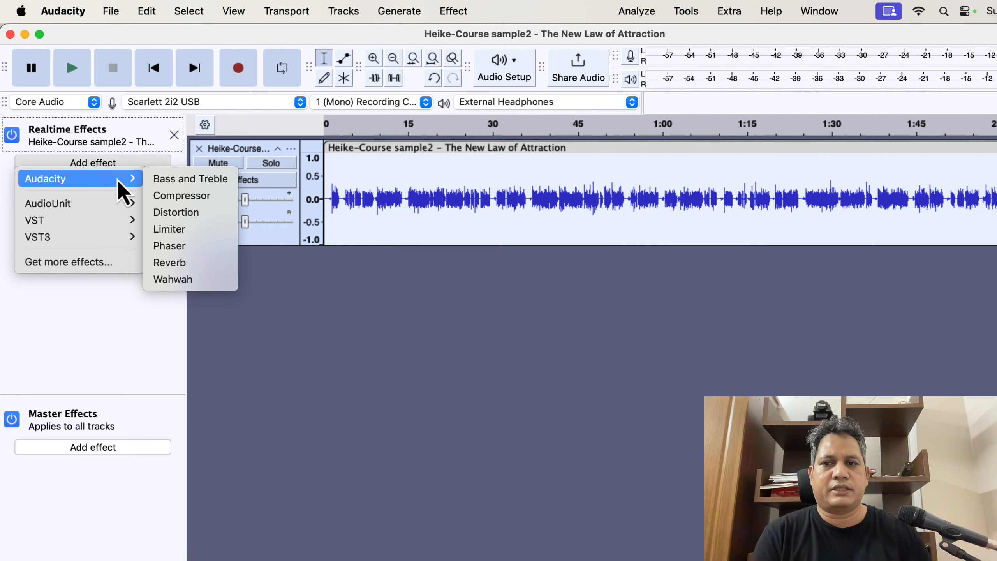
{"action": "left_click", "coordinate": [173, 202]}
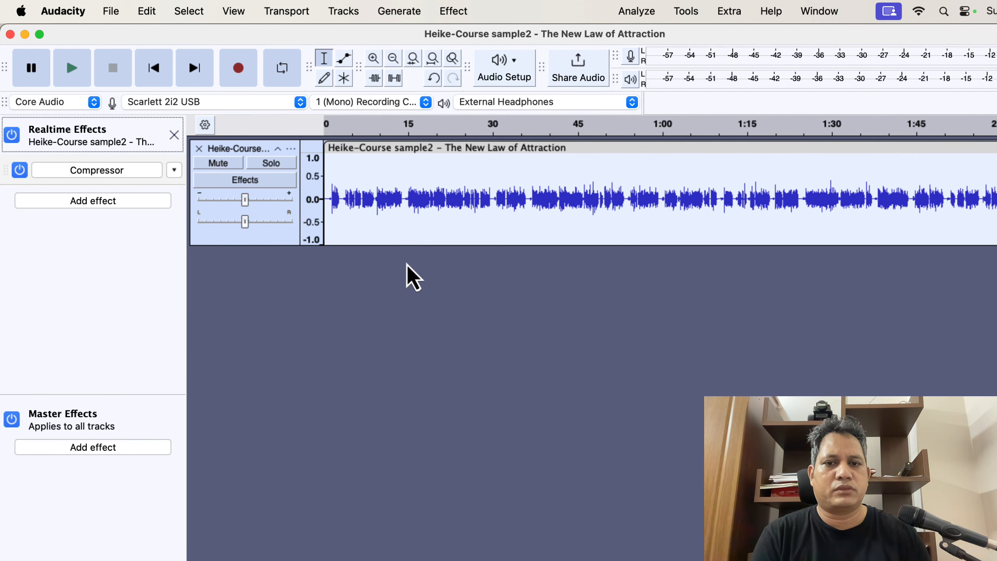
{"action": "left_click", "coordinate": [132, 171]}
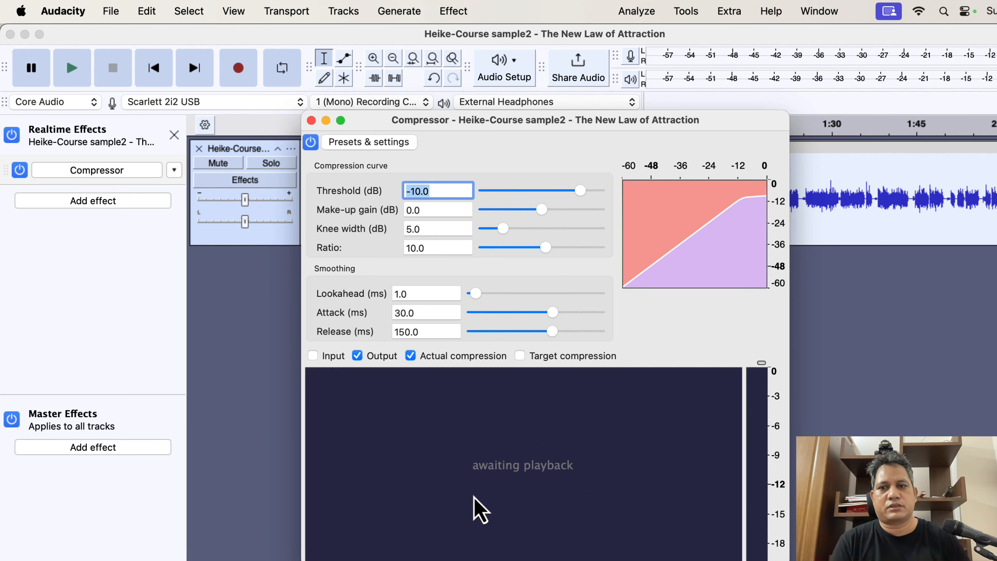
{"action": "left_click", "coordinate": [311, 120]}
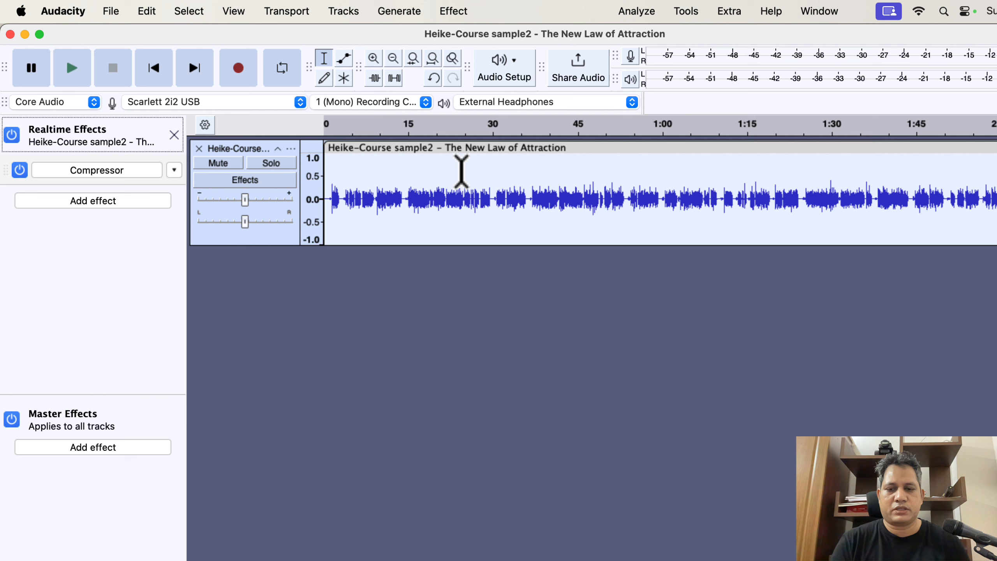
Undo adding the realtime Compressor and the last Compressor effect applied to the track.
{"action": "key", "text": "super+z"}
{"action": "key", "text": "super+z"}
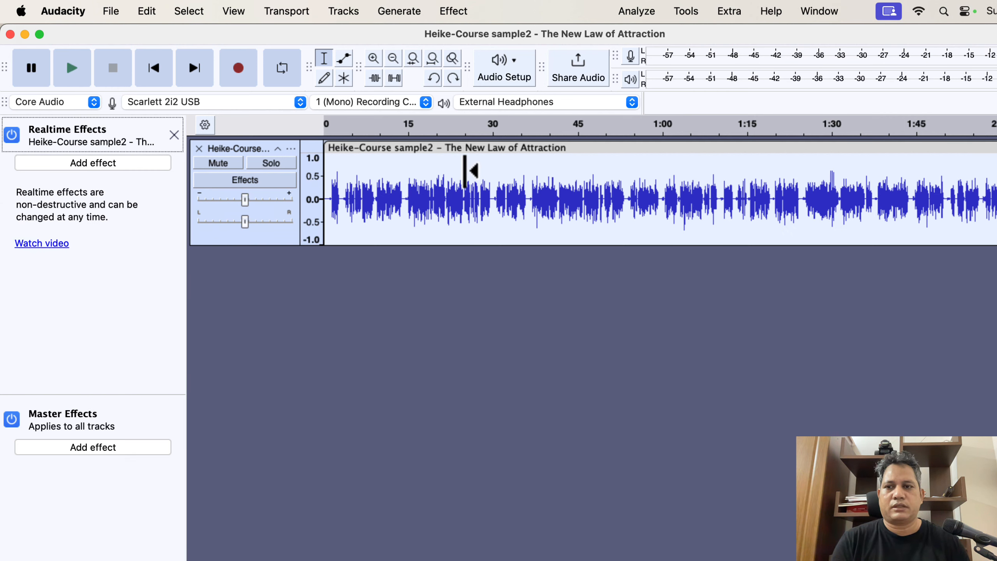
Add Audacity's Compressor to the track's realtime effects and play the audio with its settings open.
{"action": "left_click", "coordinate": [134, 165]}
{"action": "mouse_move", "coordinate": [131, 180]}
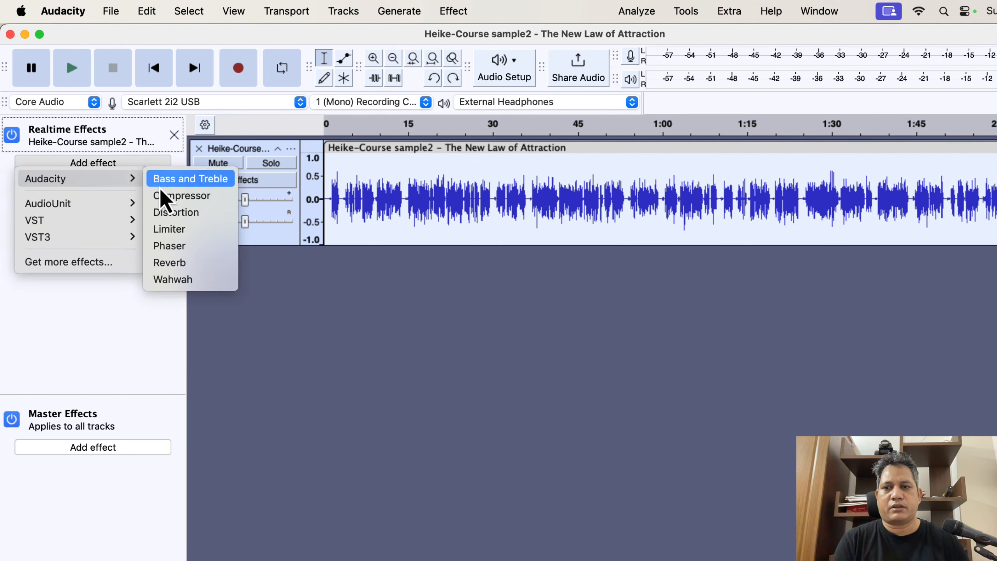
{"action": "left_click", "coordinate": [184, 196]}
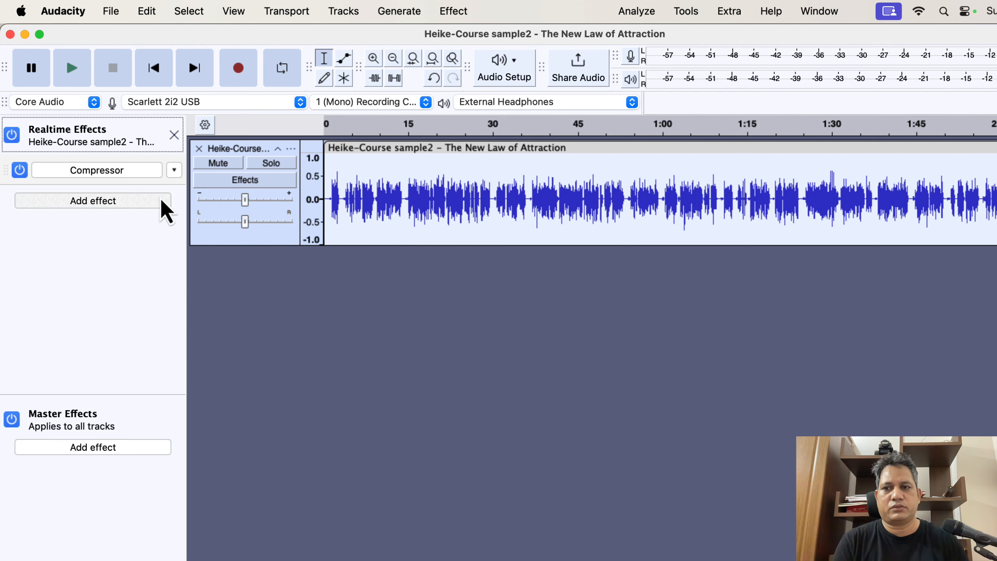
{"action": "left_click", "coordinate": [138, 173]}
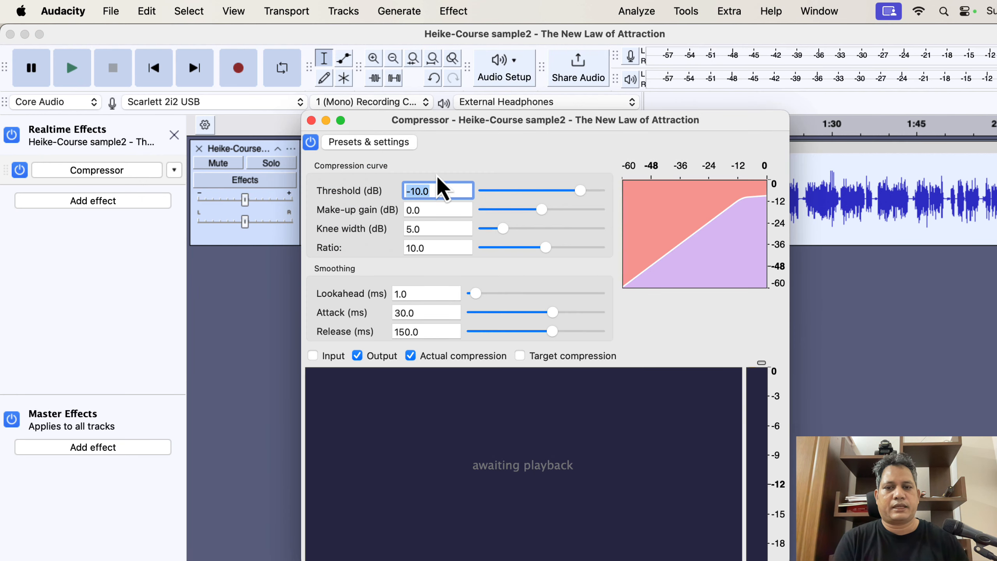
{"action": "key", "text": "space"}
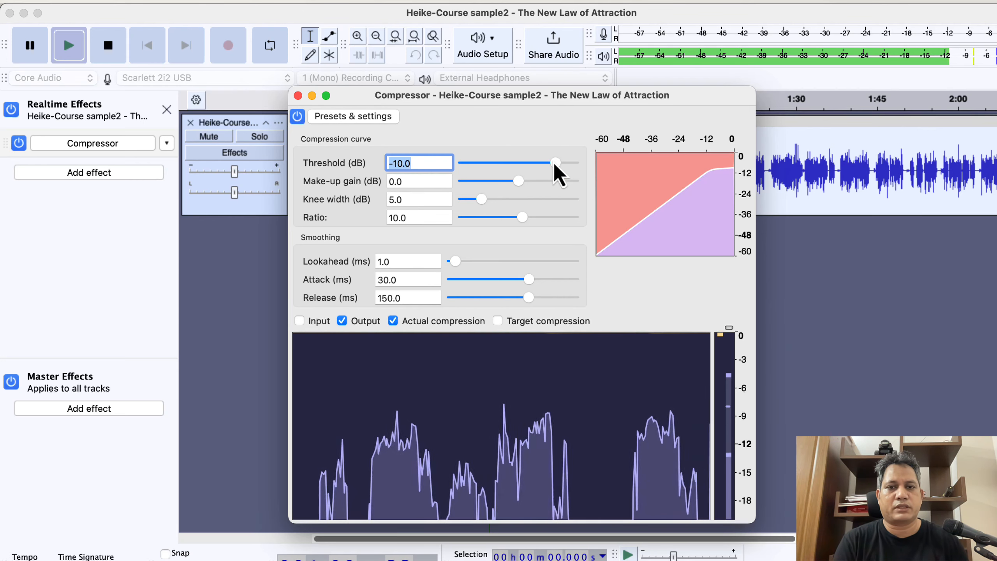
During playback, set the realtime Compressor's threshold to -21.0 dB and reduce its ratio to 5.9, followed by 1.0.
{"action": "left_click_drag", "start_coordinate": [554, 165], "coordinate": [535, 166]}
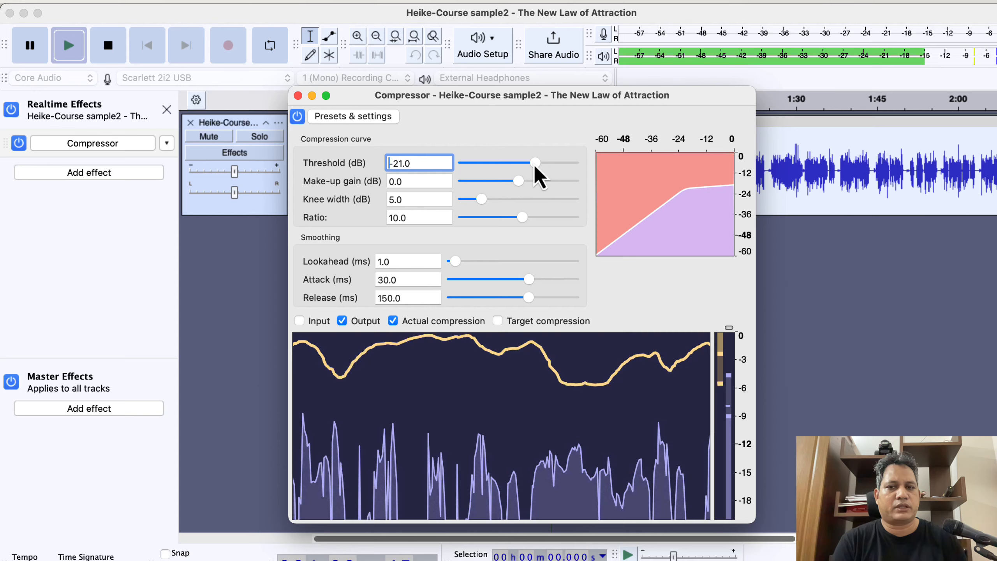
{"action": "left_click_drag", "start_coordinate": [527, 219], "coordinate": [515, 218]}
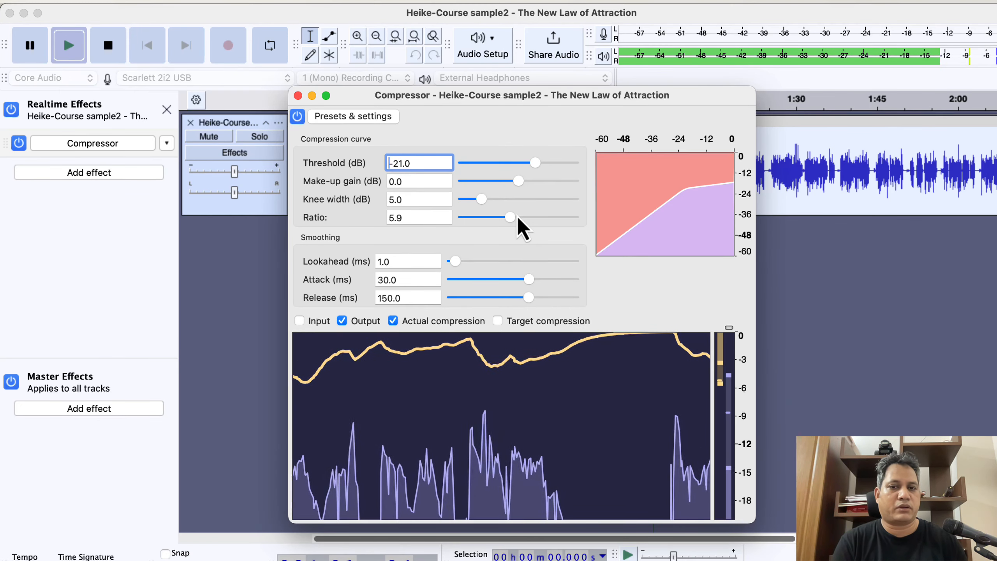
{"action": "left_click_drag", "start_coordinate": [511, 219], "coordinate": [463, 199]}
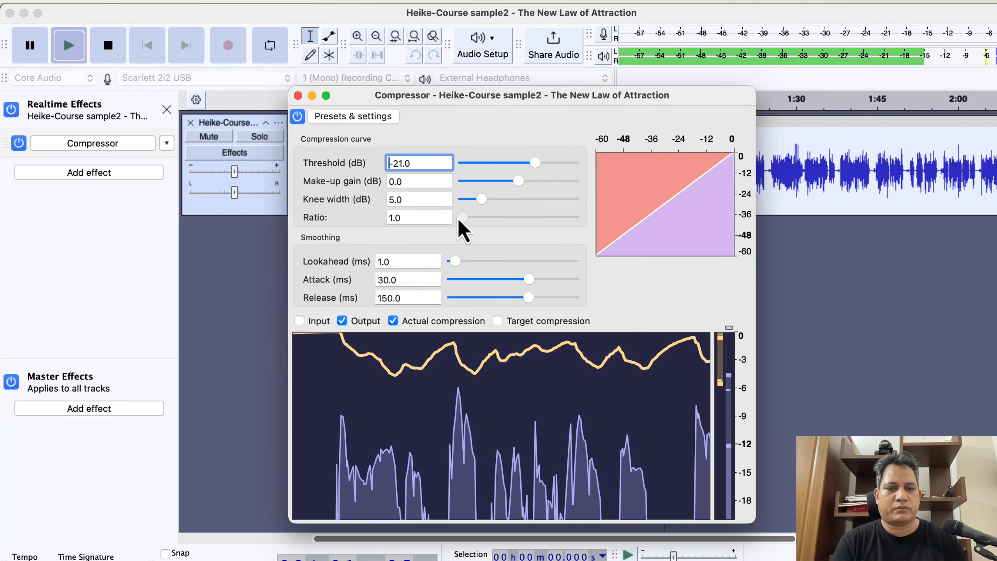